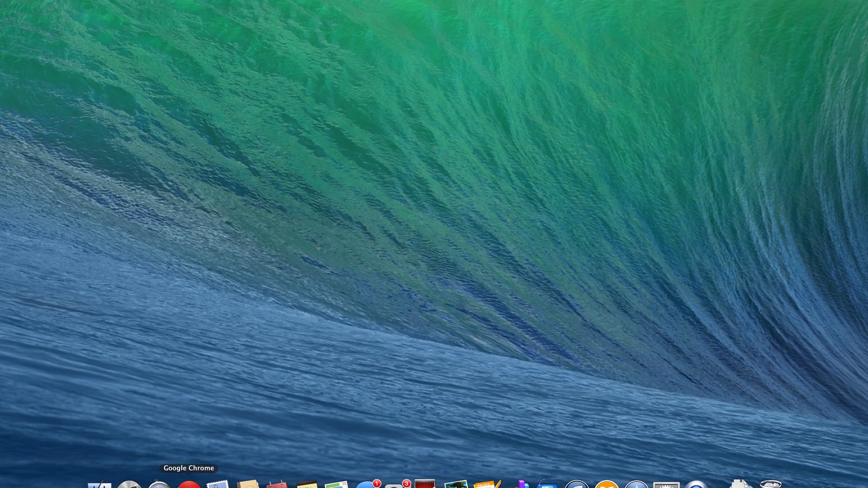
Open the Ubiquiti downloads page ubnt.com/download in Chrome.
left_click(189, 483)
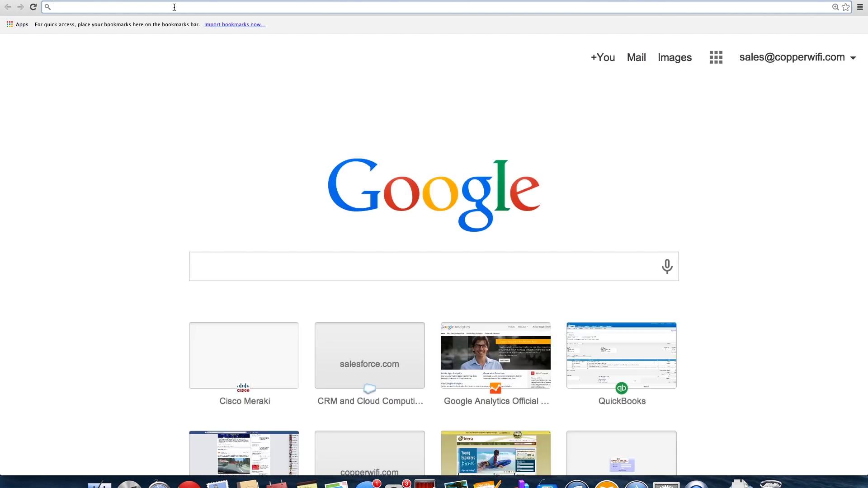
type("ubnt.com/download")
key("Return")
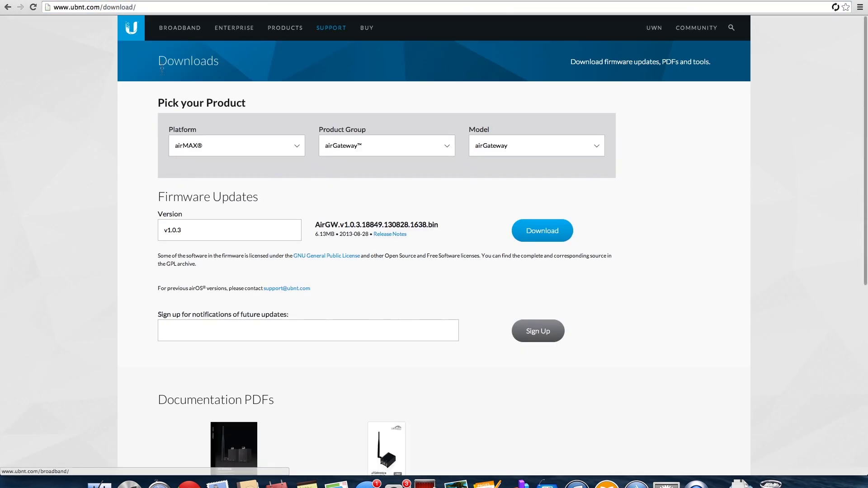
Choose platform UniFi and product group UniFi AP AC, then download the Mac controller package UniFi.pkg.
left_click(211, 145)
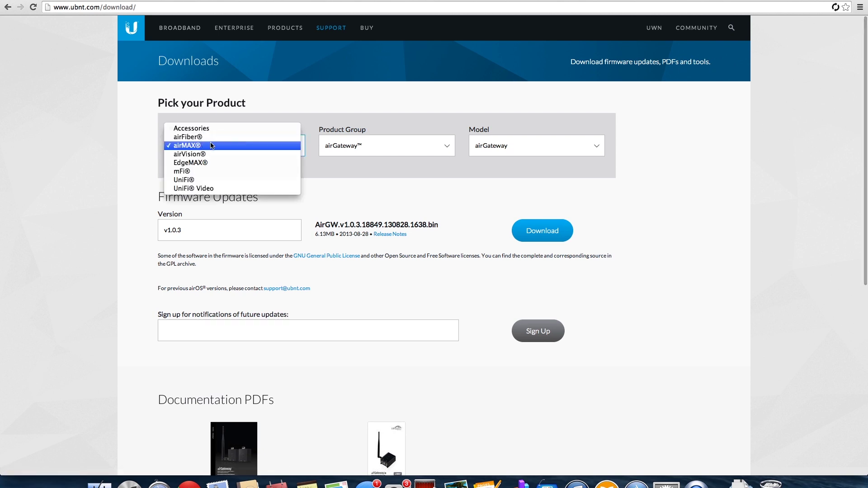
left_click(206, 180)
left_click(360, 141)
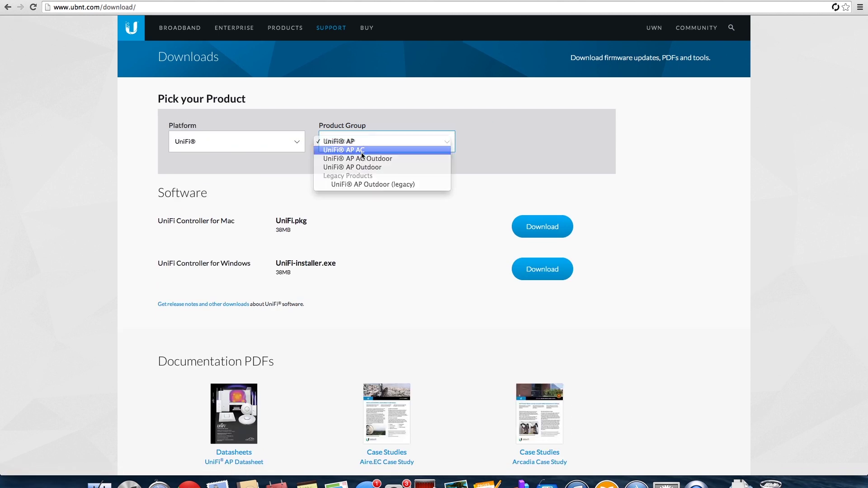
left_click(362, 148)
left_click(546, 224)
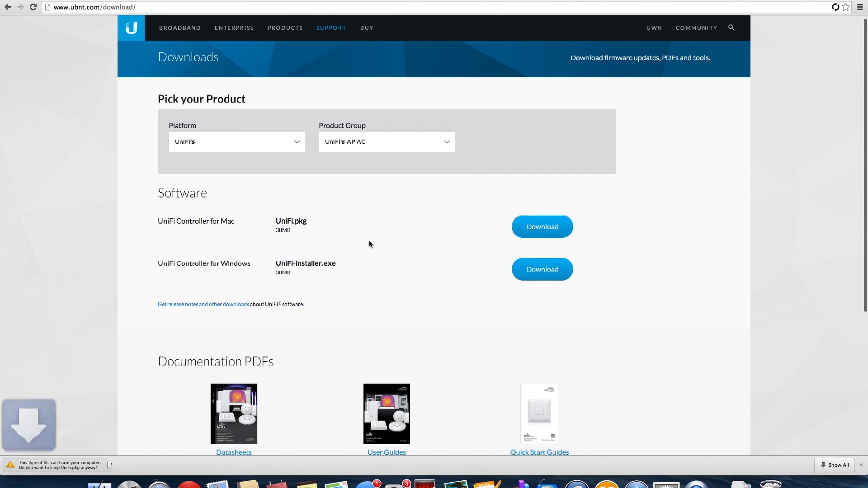
scroll(76, 438, "down", 1)
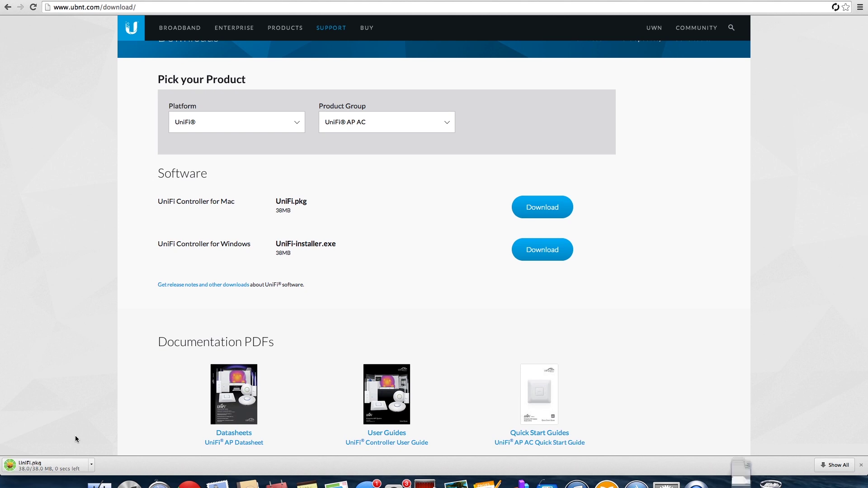
Install UniFi.pkg for all users, authorising with the admin password, then close the installer.
left_click(30, 465)
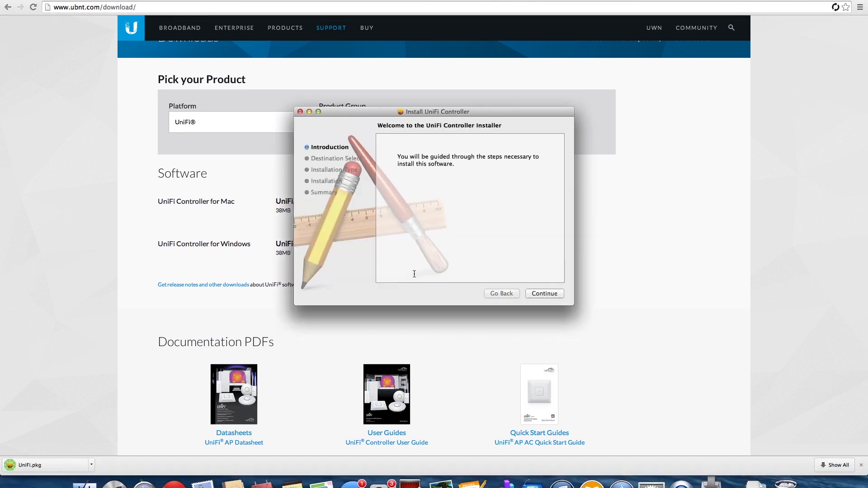
left_click(552, 294)
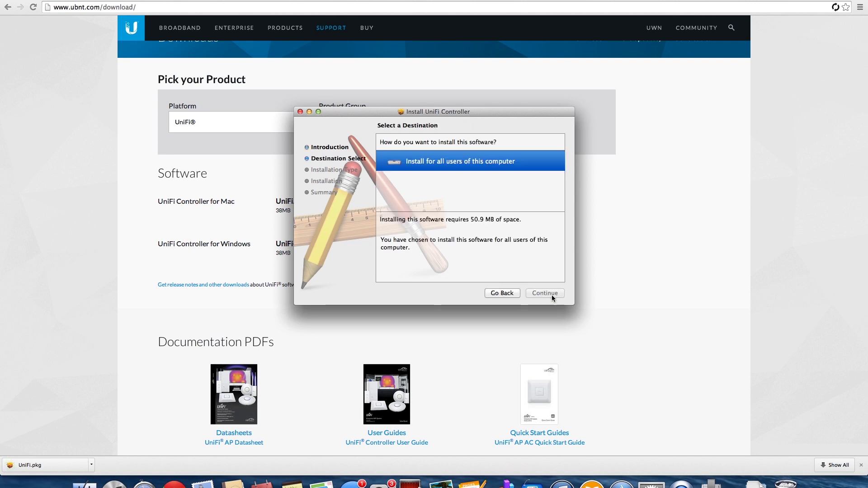
left_click(538, 293)
left_click(544, 293)
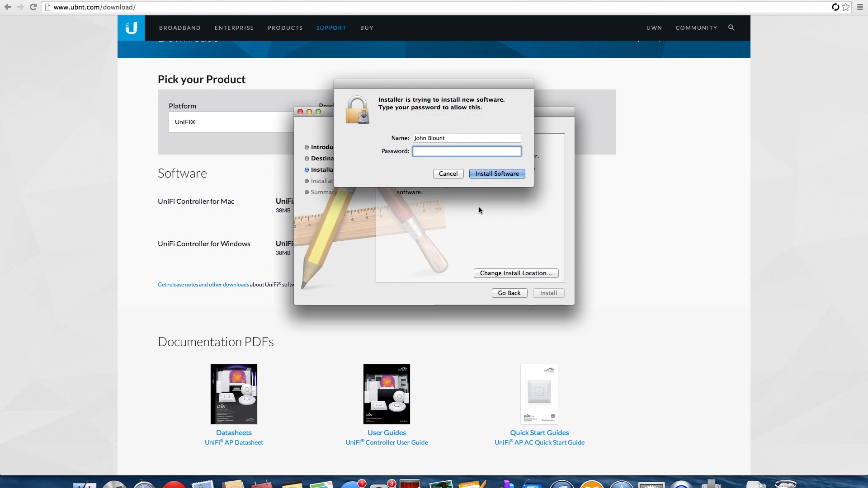
type("*******")
key("Return")
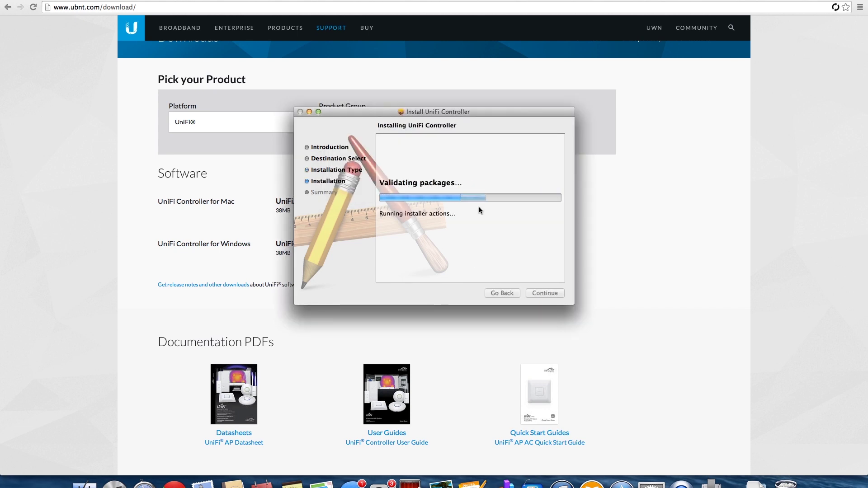
left_click(543, 292)
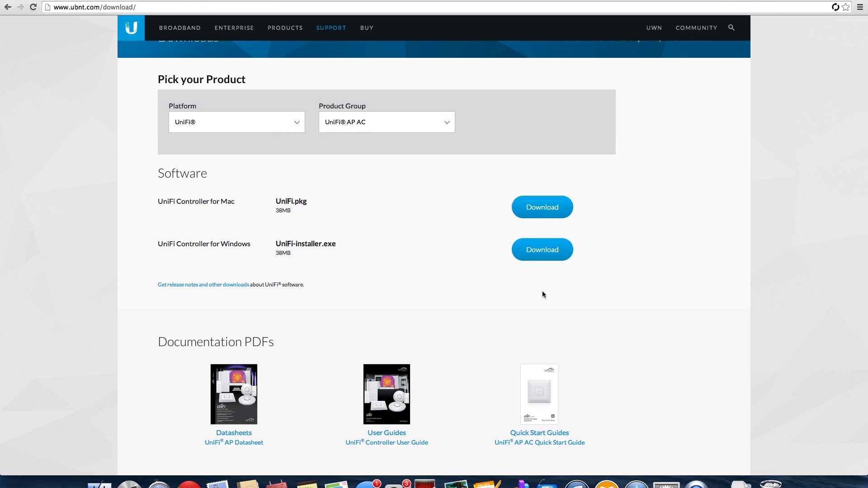
Start UniFi Controller 3.2.1 from Finder's Applications folder, then close the Finder window.
left_click(100, 482)
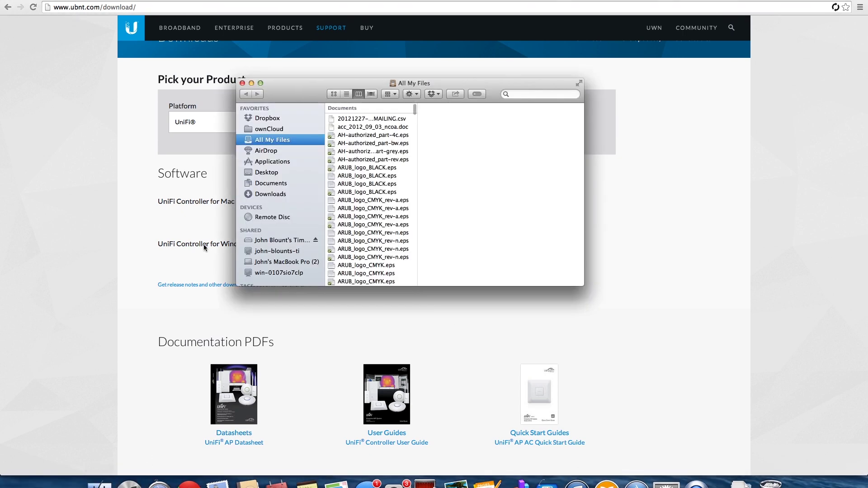
left_click(263, 163)
scroll(358, 206, "down", 10)
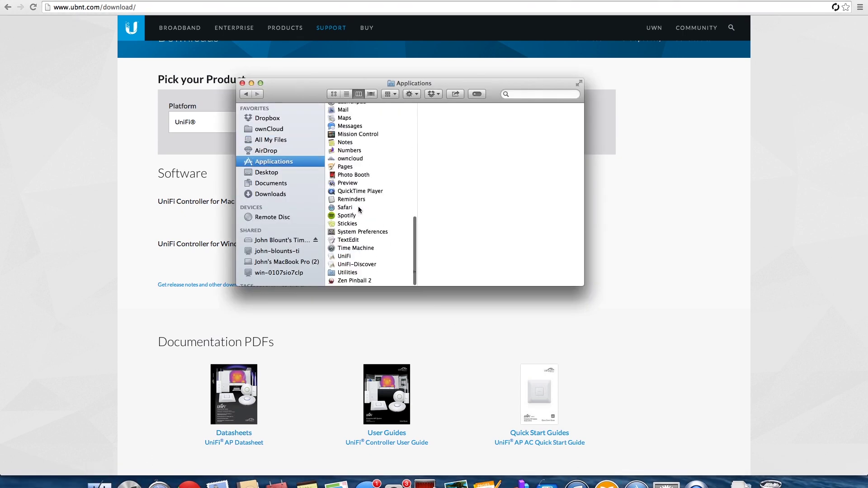
double_click(355, 257)
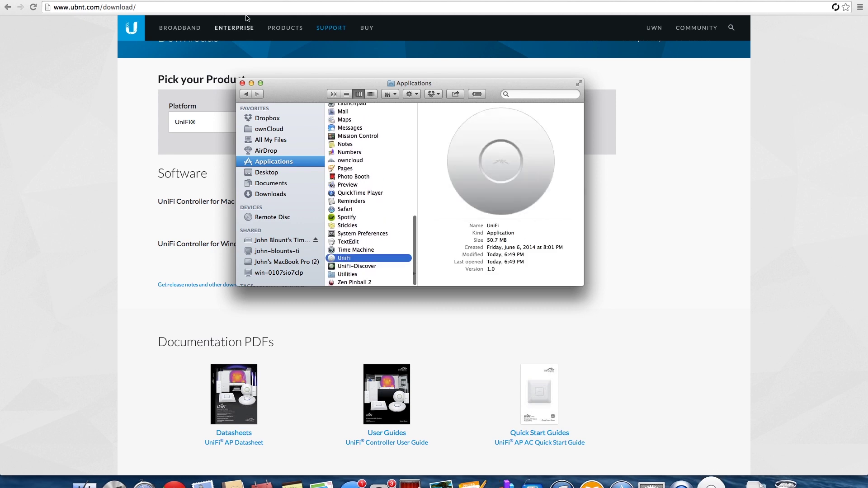
left_click(242, 83)
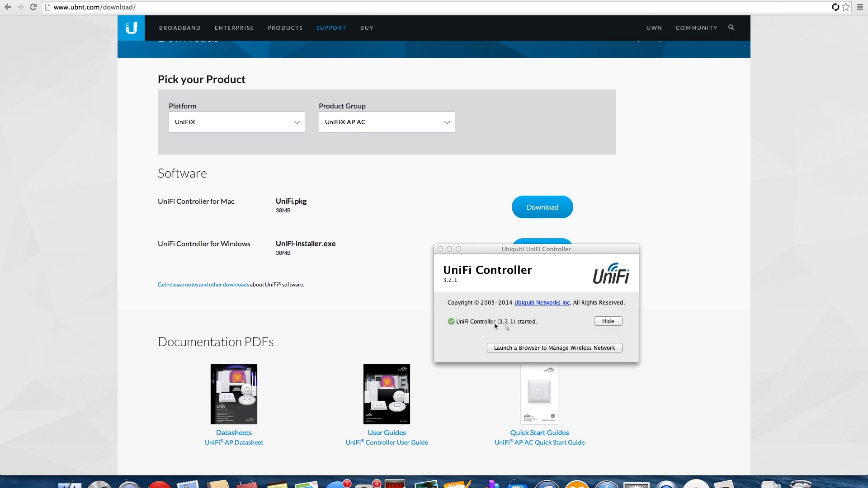
Open the controller page at 127.0.0.1:8443, bypassing the untrusted certificate warning.
left_click(533, 347)
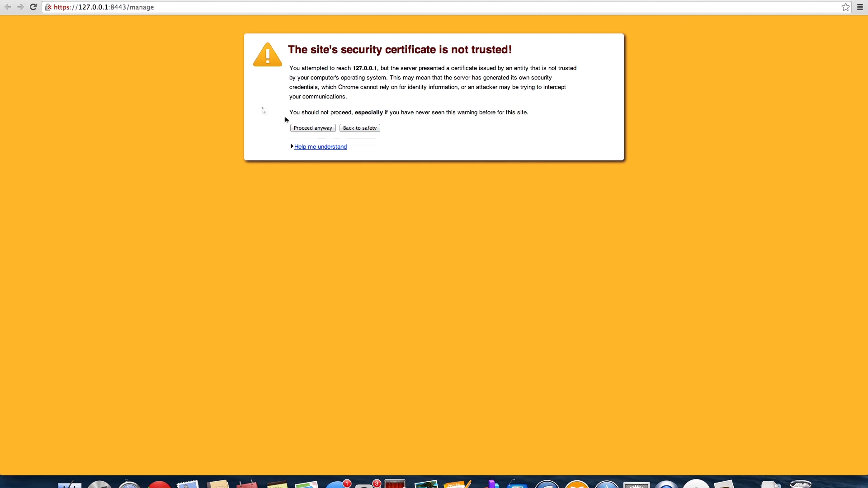
left_click(97, 6)
left_click_drag(97, 7, 163, 7)
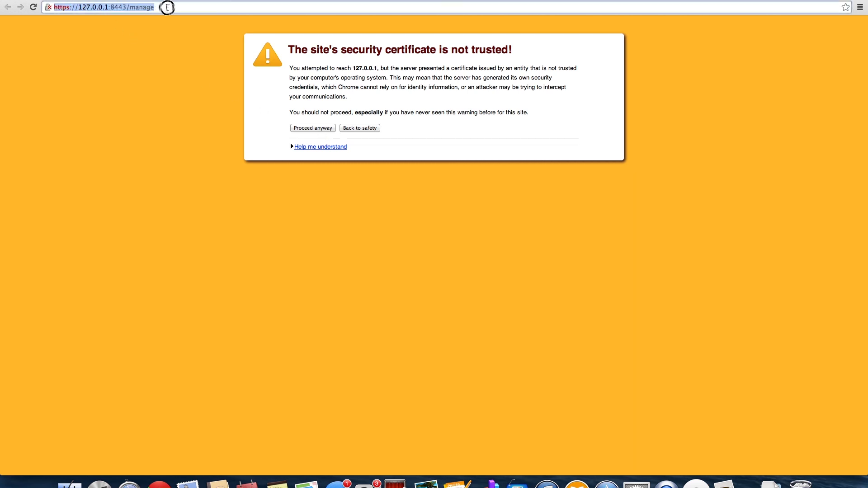
left_click(165, 7)
left_click(312, 128)
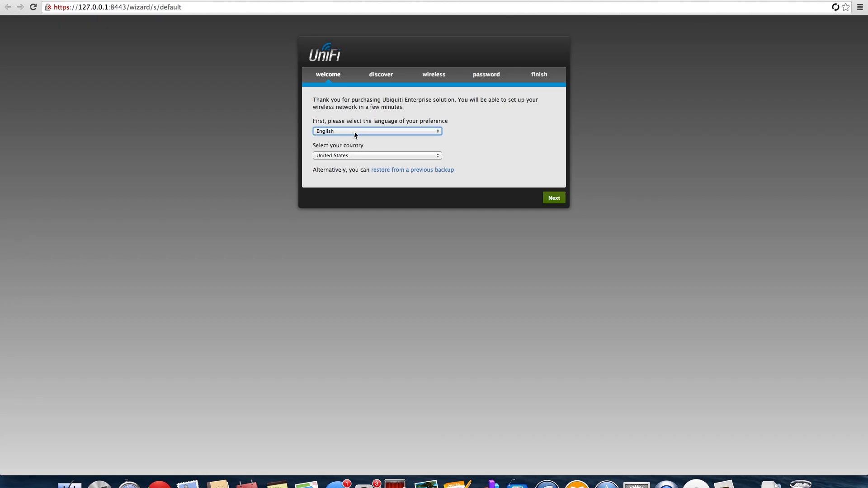
Keep English and United States, then continue to device discovery showing one access point.
left_click(355, 135)
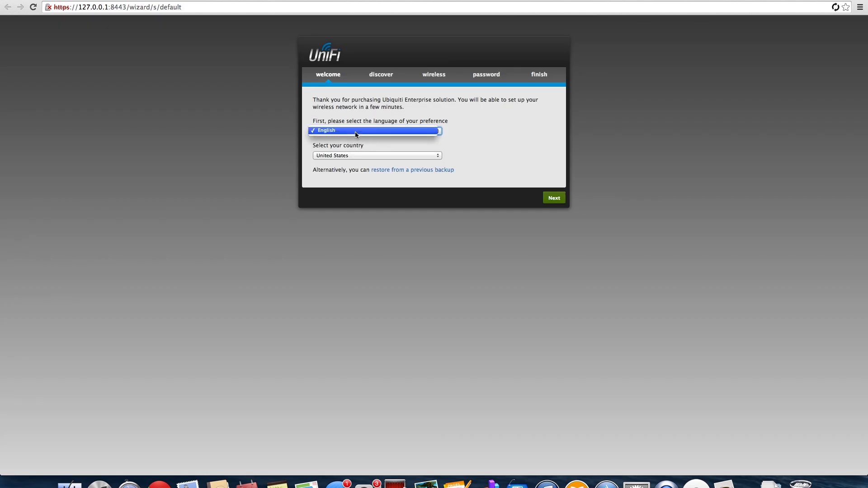
left_click(354, 132)
left_click(325, 155)
left_click(280, 161)
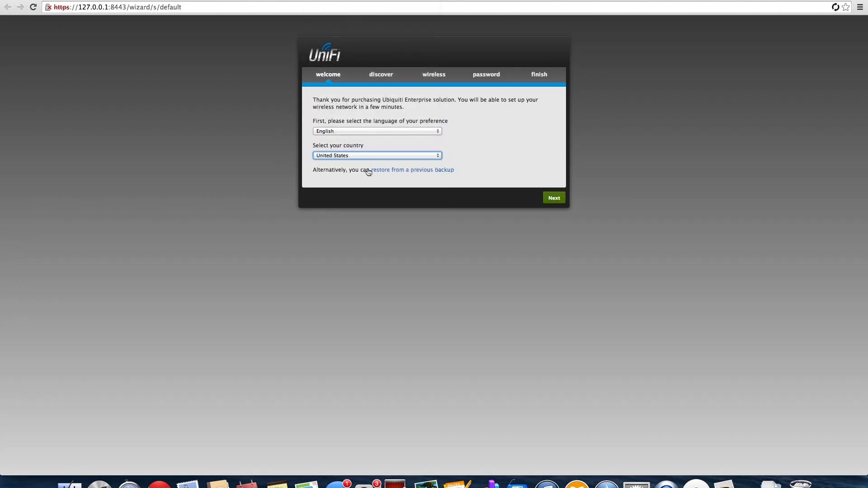
left_click(555, 199)
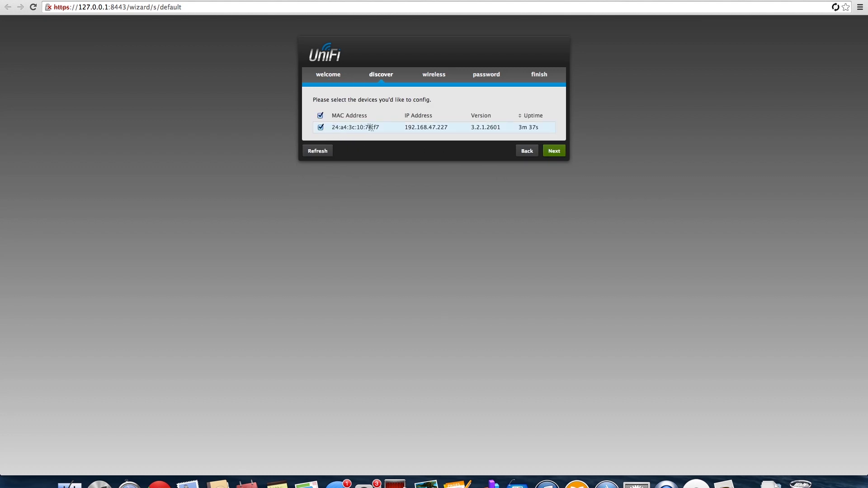
Enter the CopperWiFi security key, enable guest access and name the guest SSID CopperGuest.
left_click(559, 153)
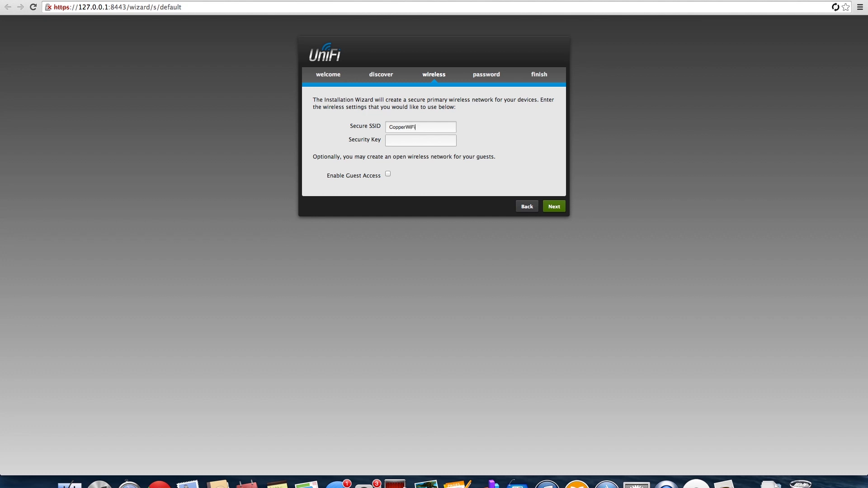
left_click(421, 141)
left_click(388, 174)
left_click(400, 188)
type("Copper")
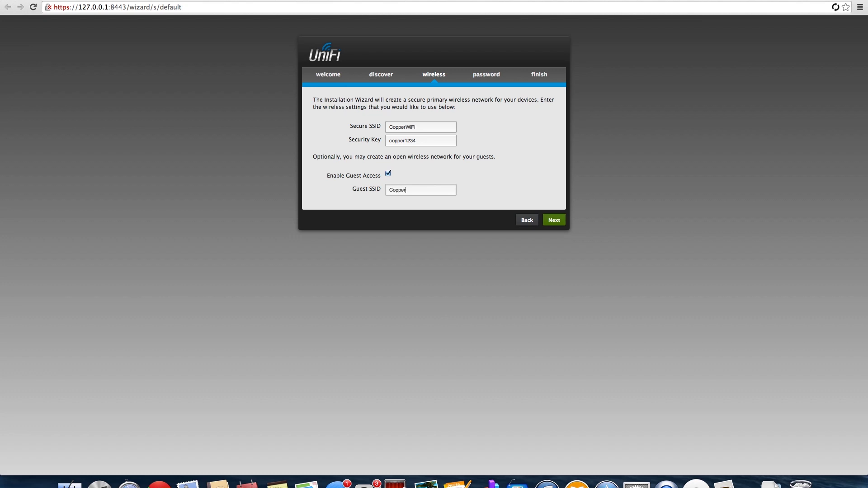
type("Guest")
Enter admin as the administrator name with a password, then continue to the settings review.
left_click(555, 223)
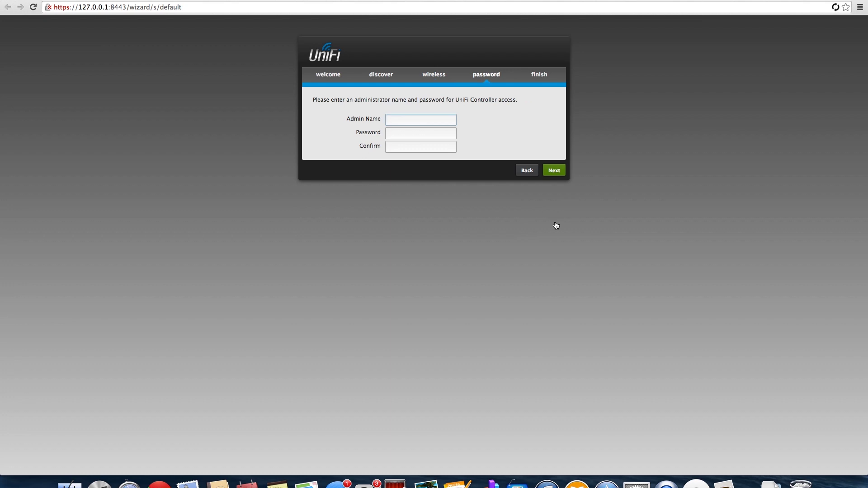
type("aemc")
key("BackSpace")
key("BackSpace")
key("BackSpace")
type("dmin")
key("Tab")
key("Tab")
left_click(555, 171)
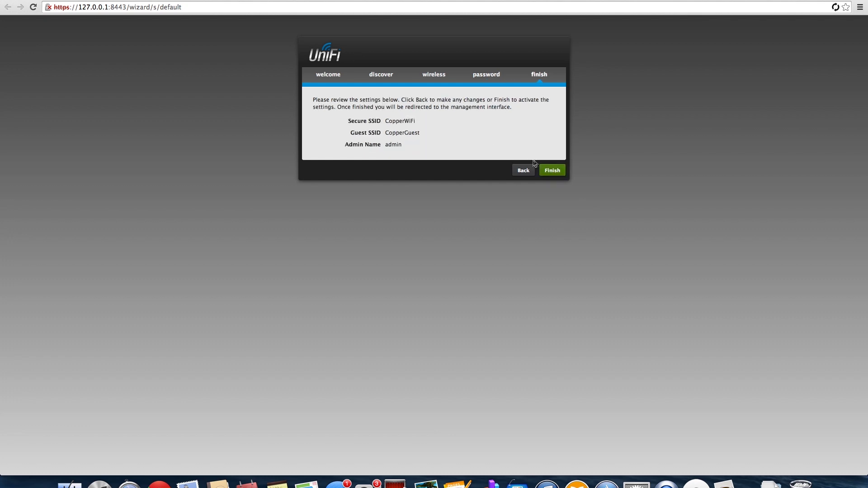
Finish the wizard and log in with username admin and its password.
left_click(552, 171)
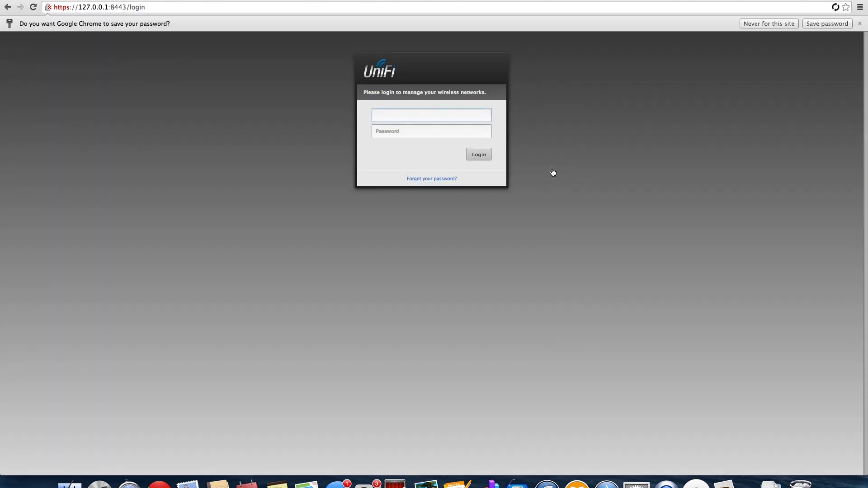
type("admin")
key("BackSpace")
key("BackSpace")
key("BackSpace")
key("BackSpace")
key("BackSpace")
type("admin")
key("Return")
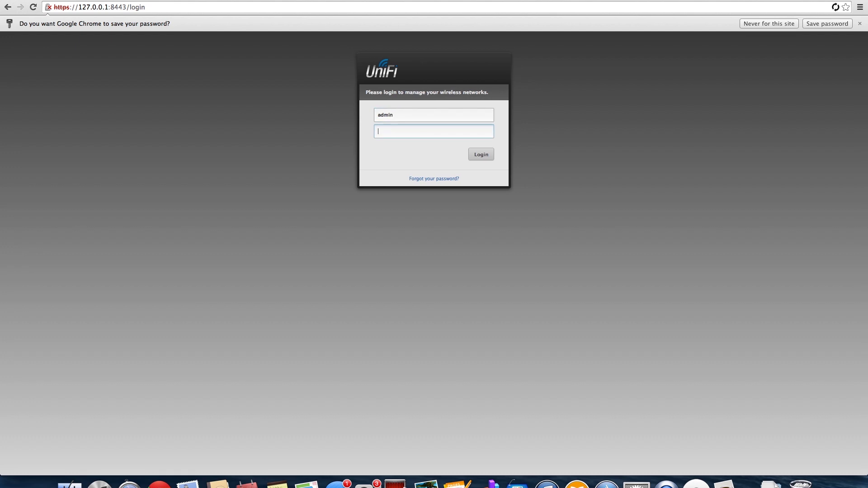
key("Return")
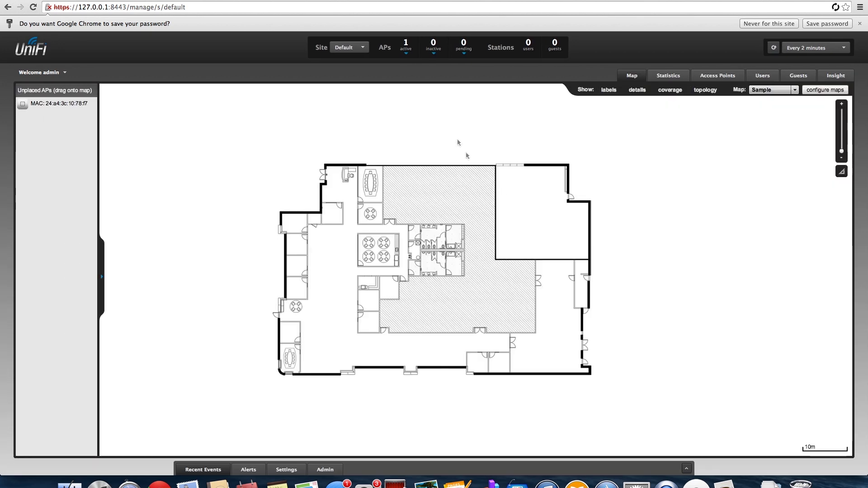
mouse_move(407, 48)
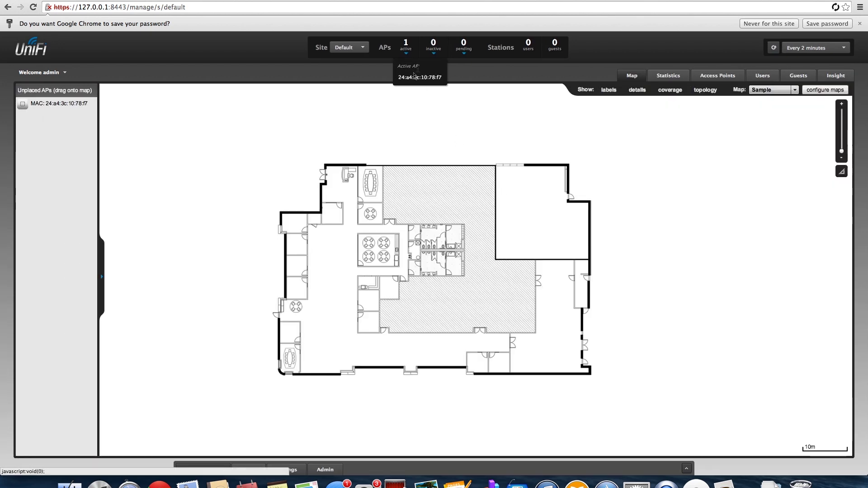
mouse_move(465, 50)
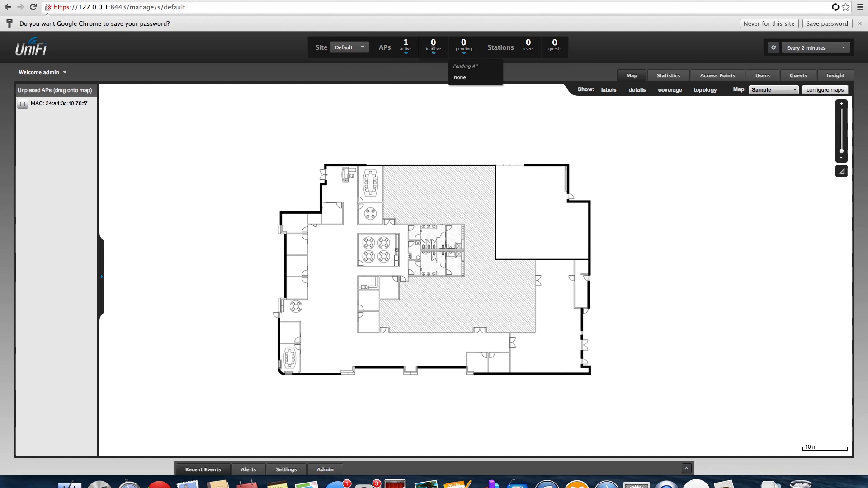
left_click(361, 48)
left_click(360, 50)
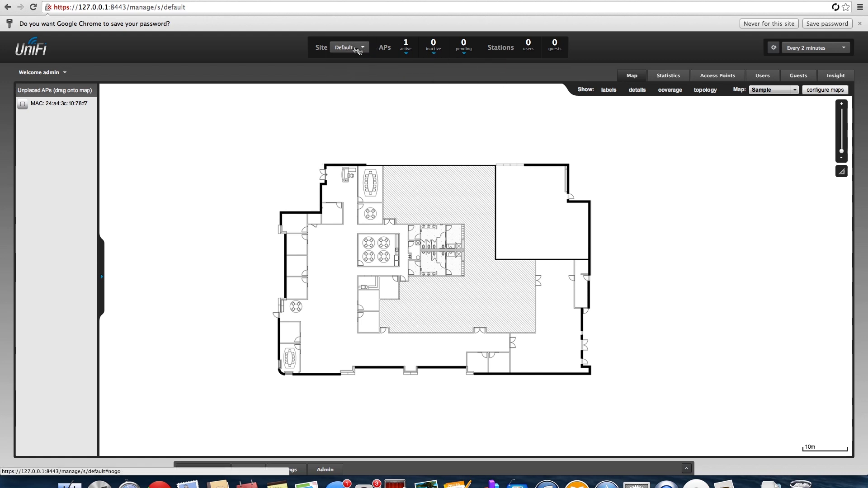
Open a new Chrome tab and copy the Mac's Wi-Fi IP 192.168.47.215 from the Network preferences.
key("super+t")
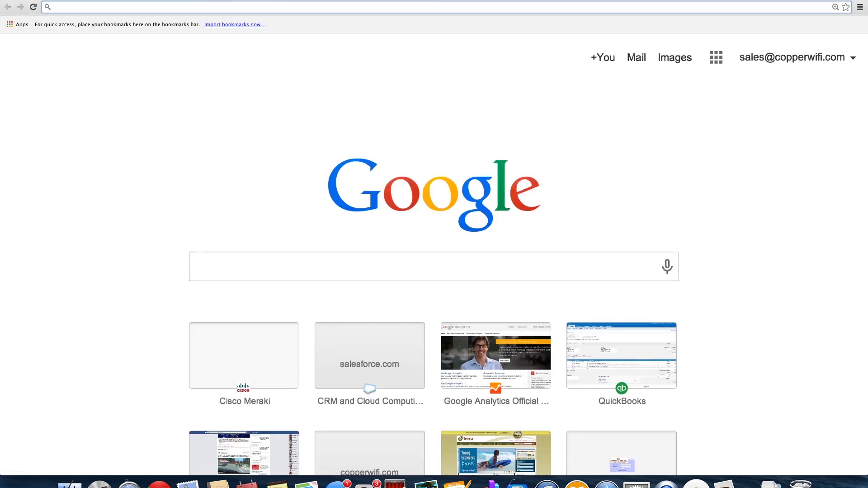
left_click(9, 5)
left_click(25, 10)
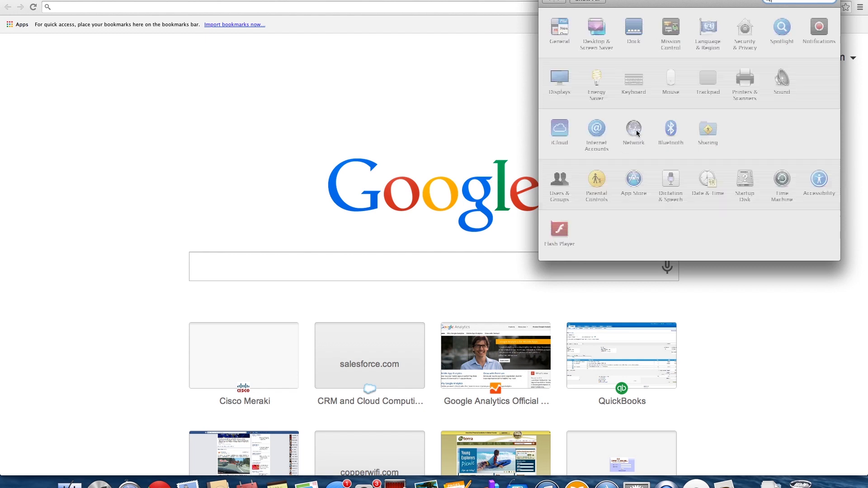
left_click(637, 132)
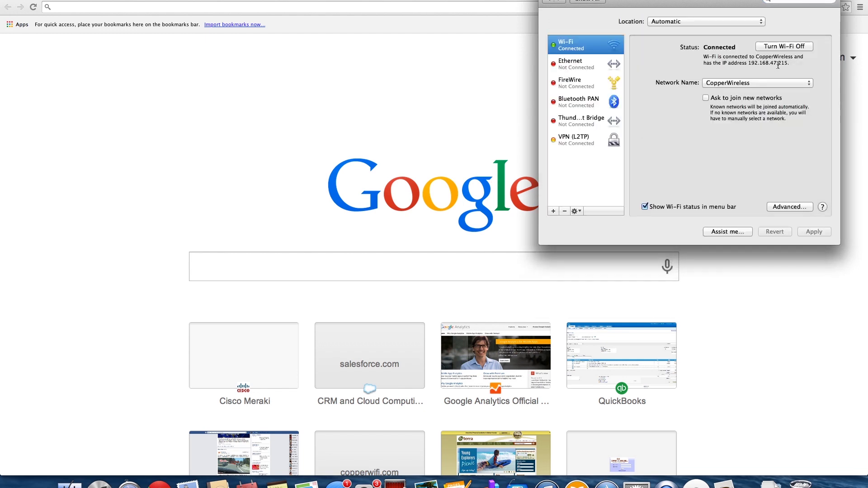
left_click_drag(748, 63, 788, 63)
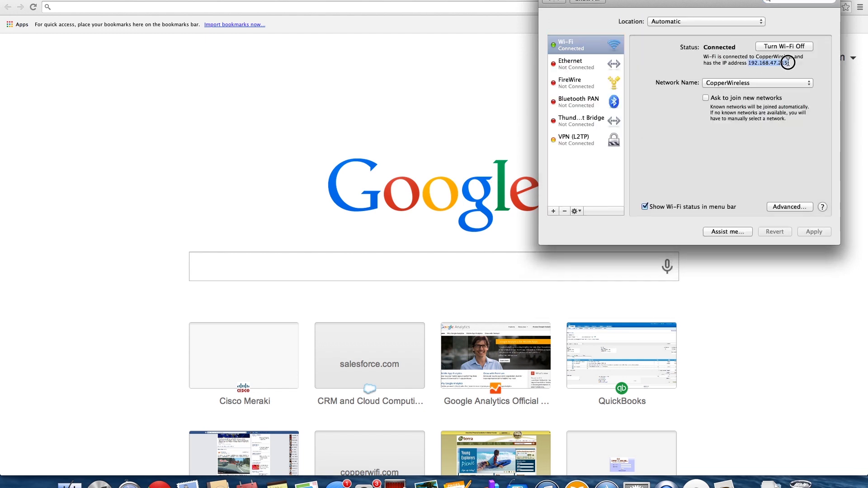
right_click(762, 64)
left_click(717, 96)
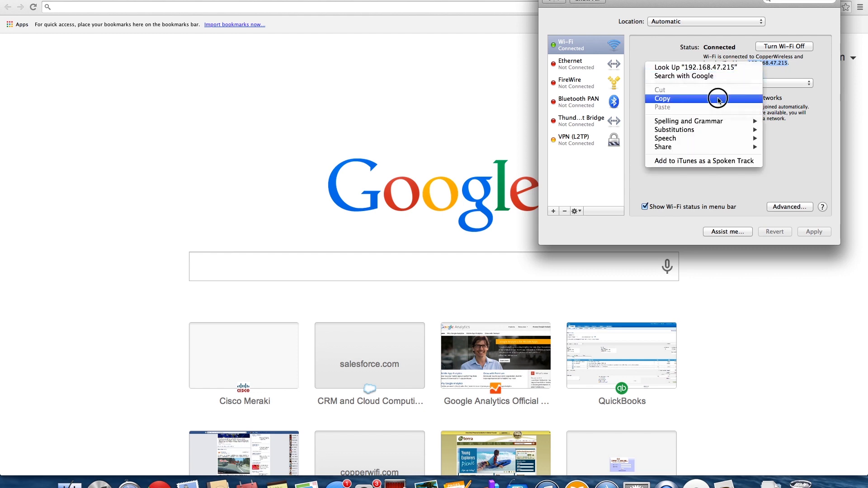
Paste 192.168.47.215 into the new tab's address bar.
left_click(232, 7)
right_click(232, 7)
left_click(252, 29)
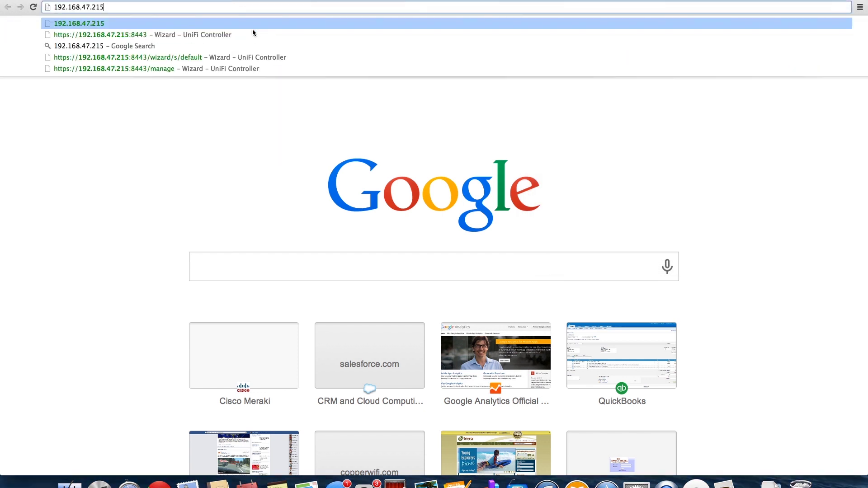
key("Return")
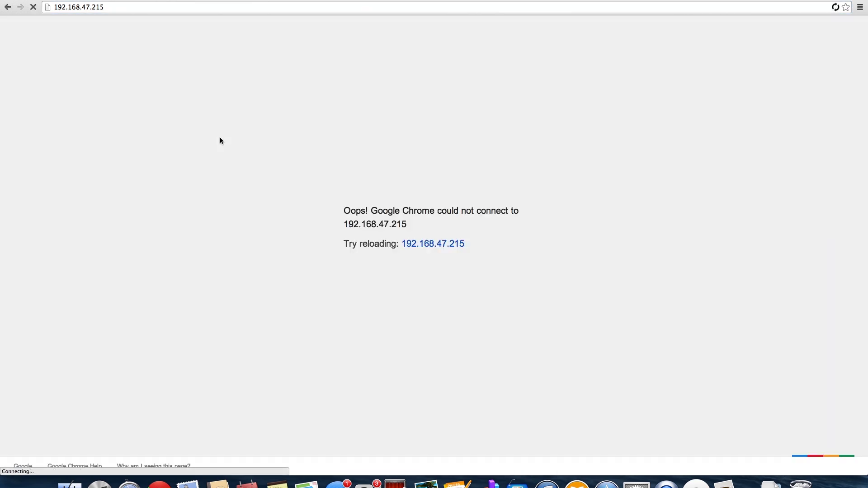
left_click(120, 7)
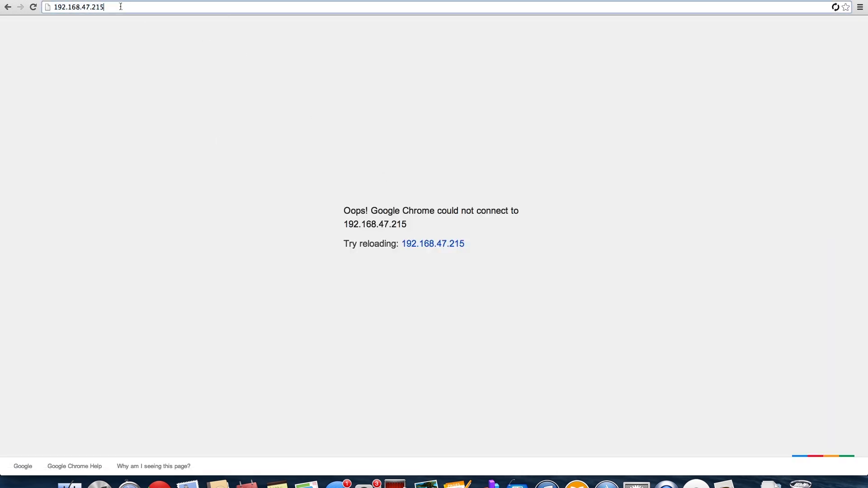
type(":")
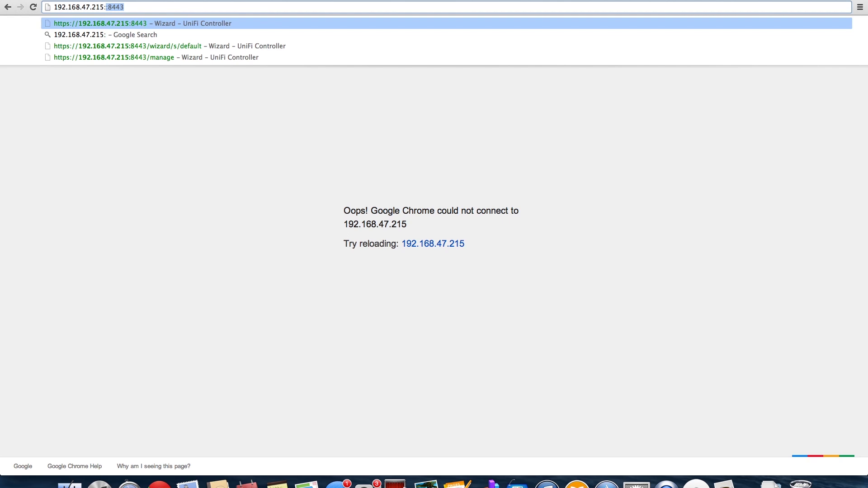
key("Return")
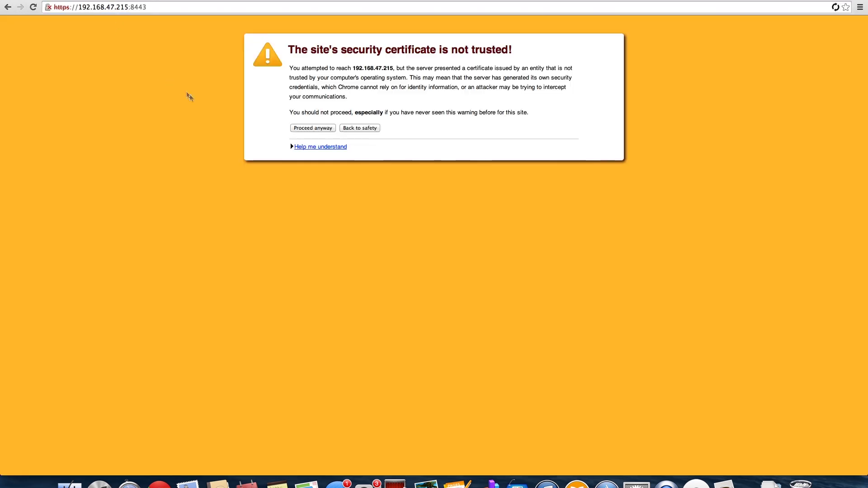
left_click(316, 127)
key("Down")
key("Return")
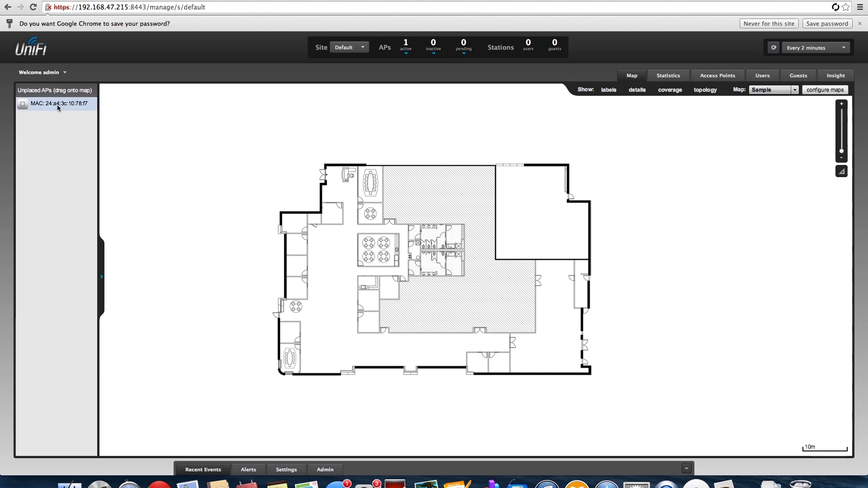
List the access points, showing 192.168.47.227 Connected, and open the Mac's Wi-Fi network menu.
left_click(58, 106)
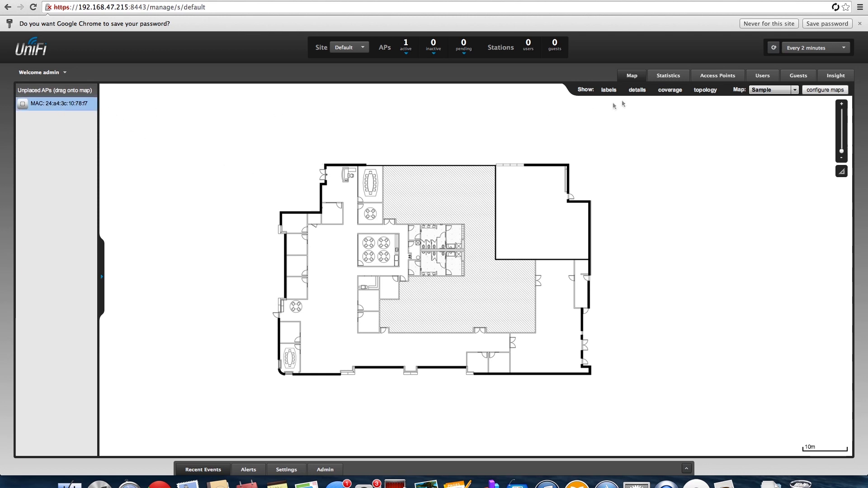
left_click(724, 76)
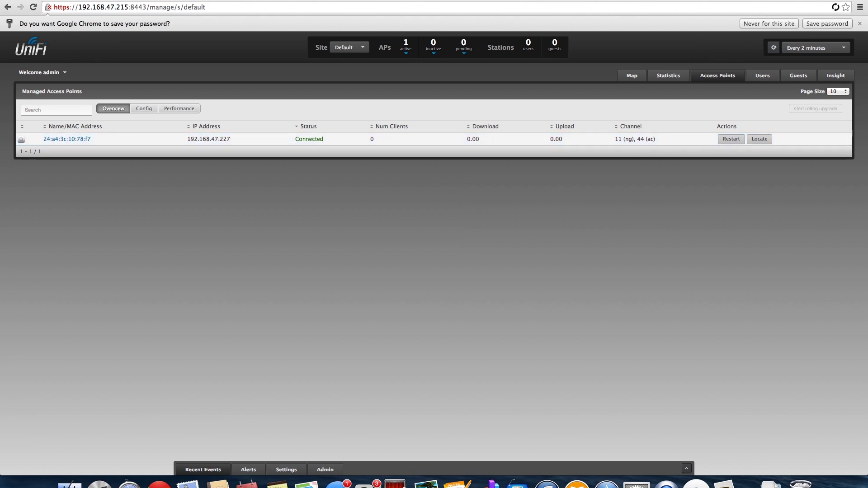
left_click(638, 1)
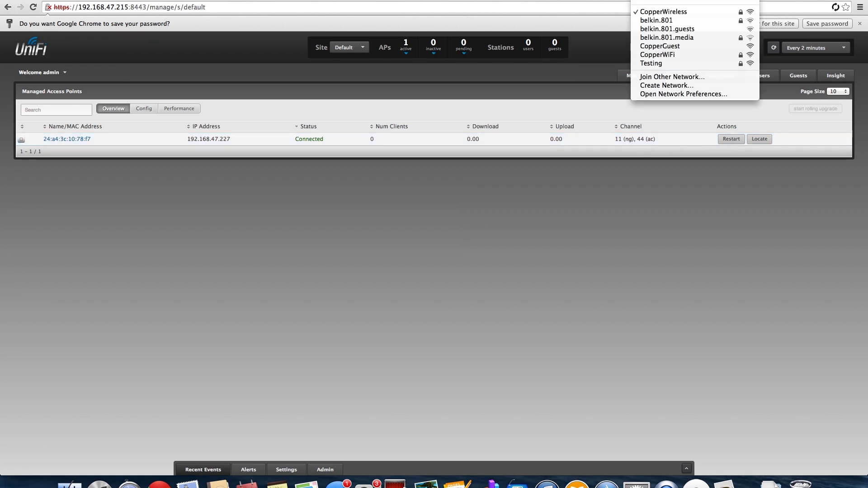
Join the Mac to CopperWiFi by entering the network's WPA2 password.
left_click(705, 54)
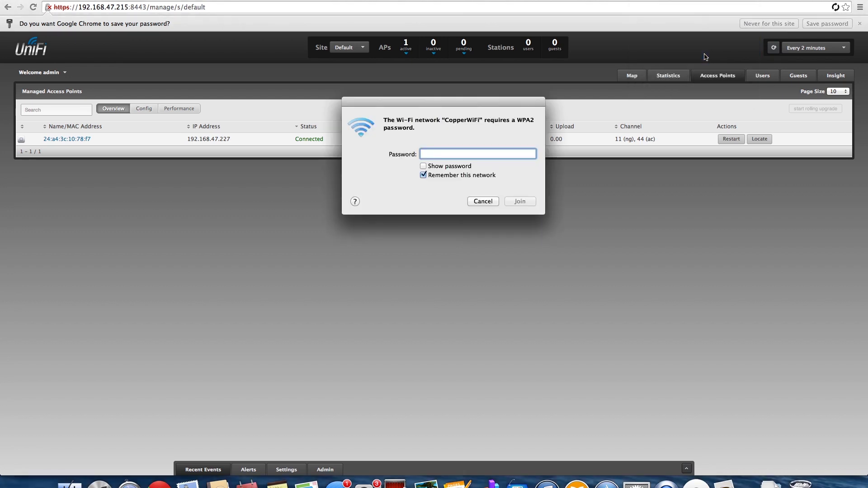
type("••••••••••")
key("Return")
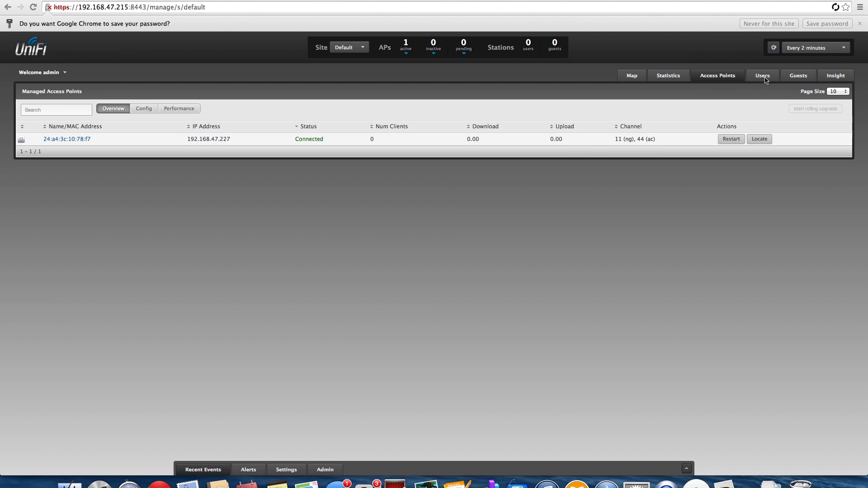
Refresh to see the Mac under Users, then review Guests, Insight and Statistics before returning to the map.
left_click(773, 47)
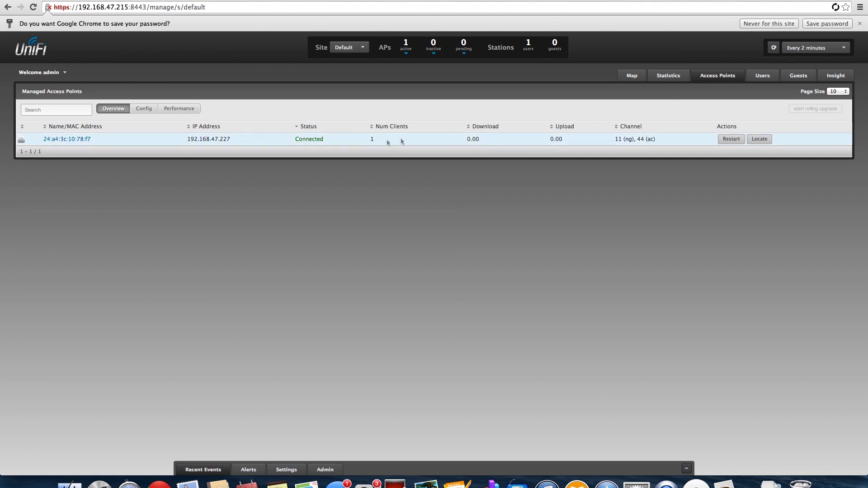
left_click(372, 139)
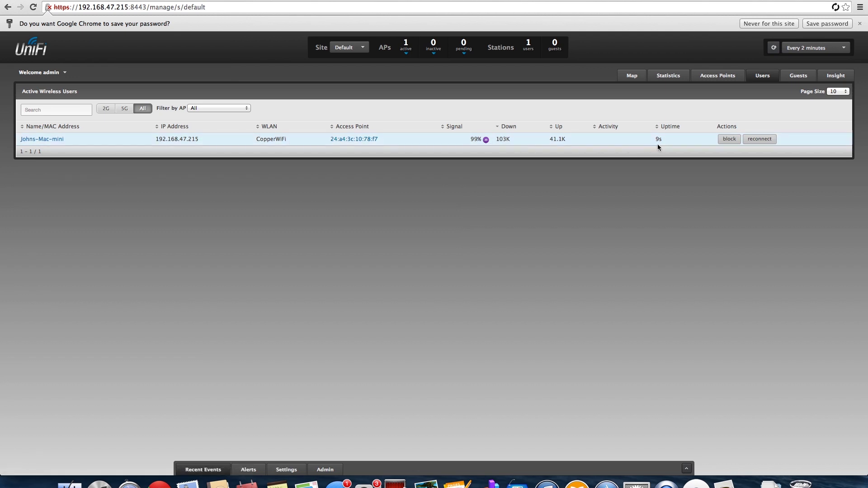
left_click(799, 77)
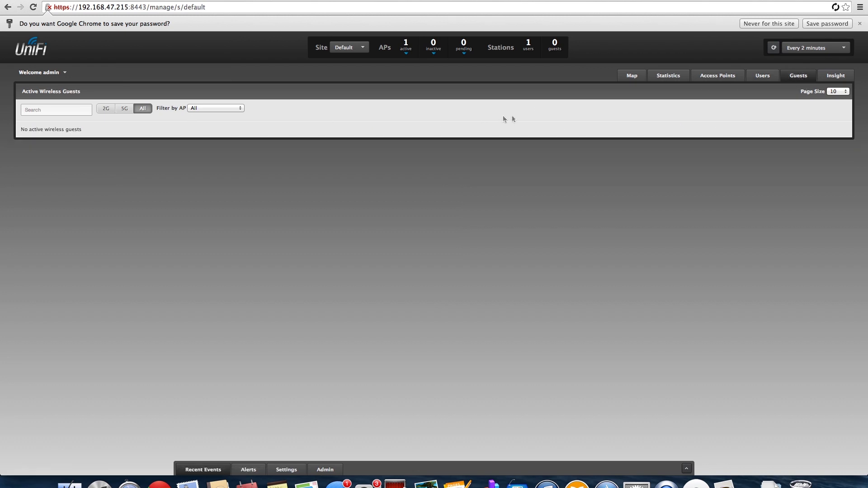
left_click(829, 78)
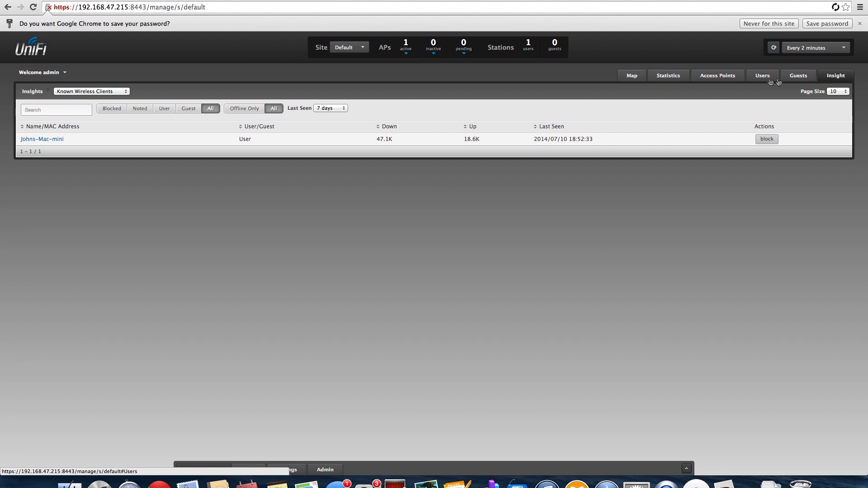
left_click(668, 75)
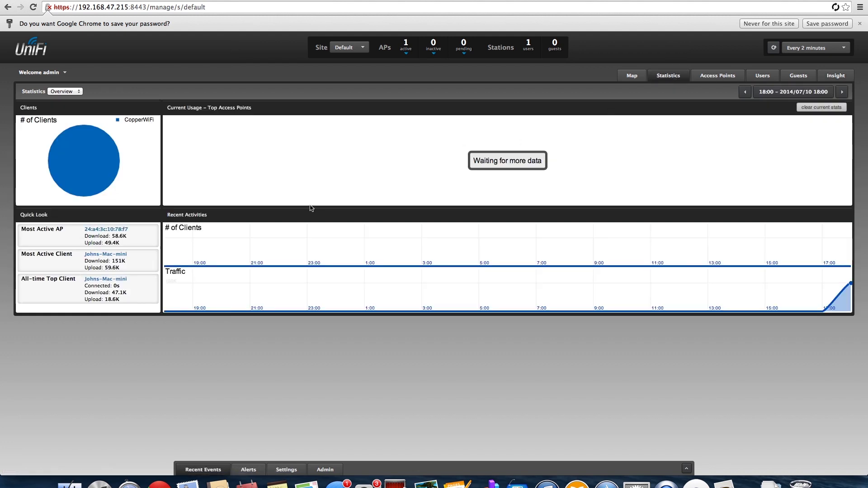
left_click(637, 78)
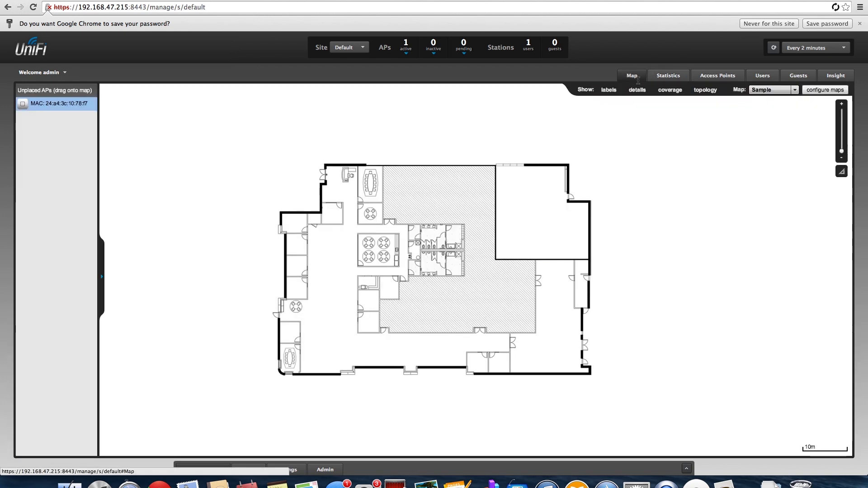
Check the APs inactive counter, confirming the Default site has no inactive access points.
mouse_move(411, 48)
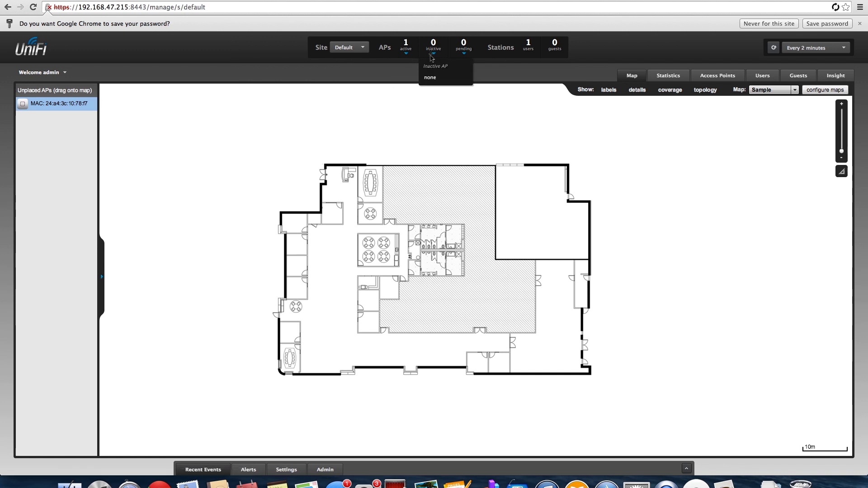